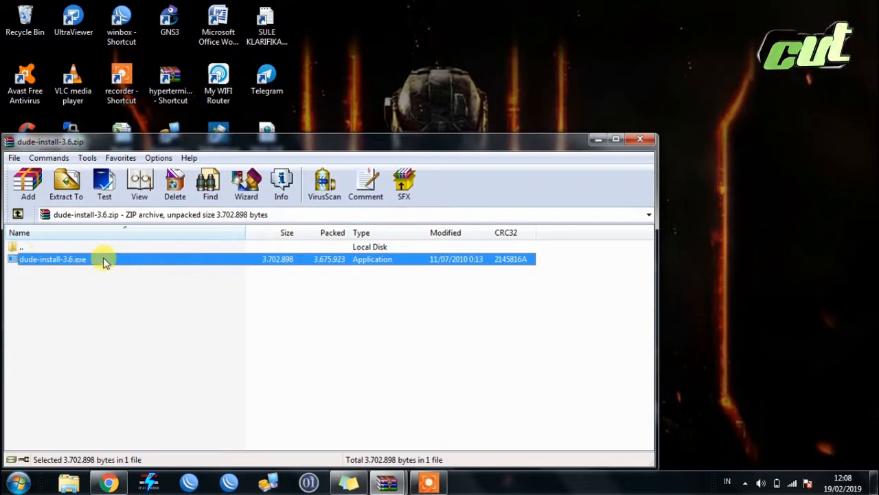
Install The Dude 3.6 from the archive with the default components into C:\Program Files (x86)\Dude.
double_click(75, 261)
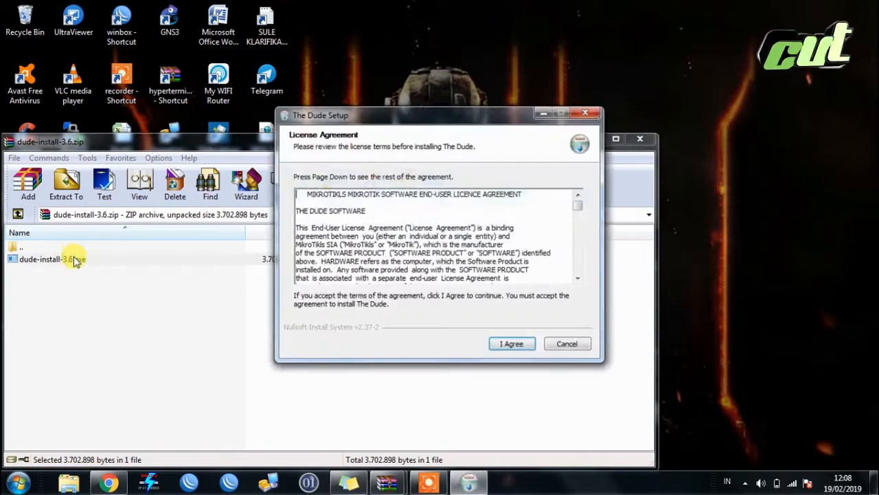
left_click(509, 346)
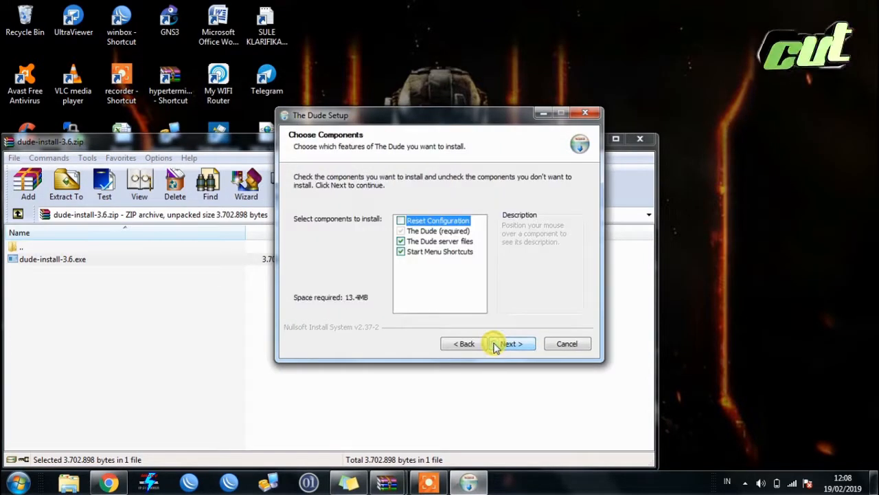
left_click(514, 345)
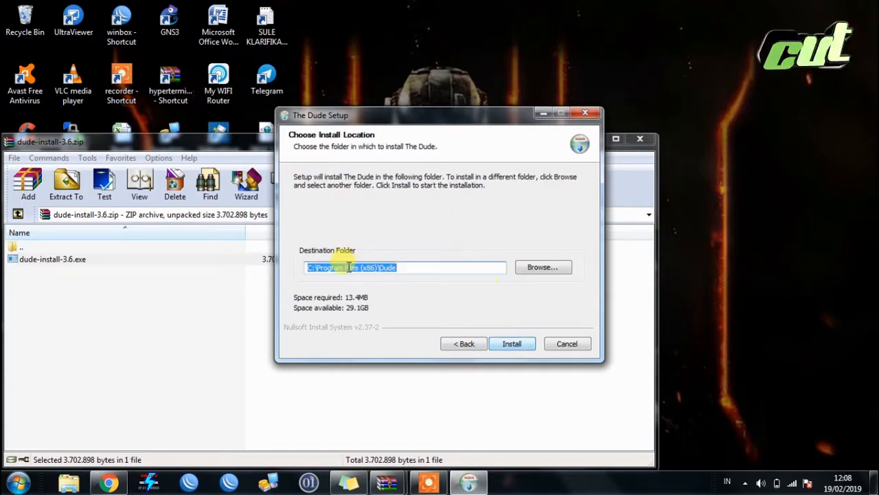
left_click(378, 269)
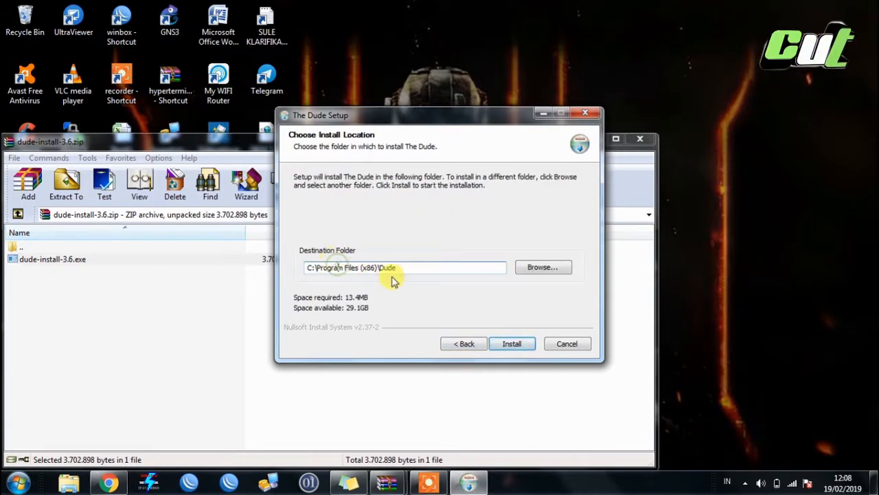
left_click(514, 345)
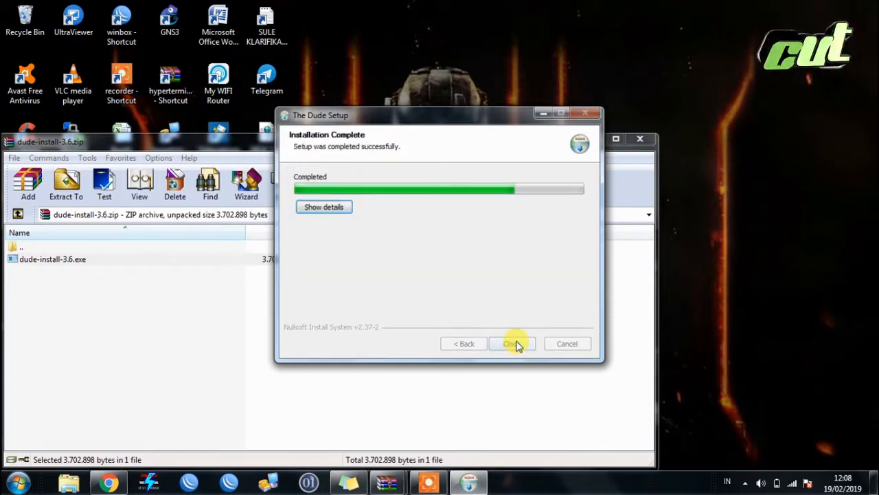
left_click(515, 345)
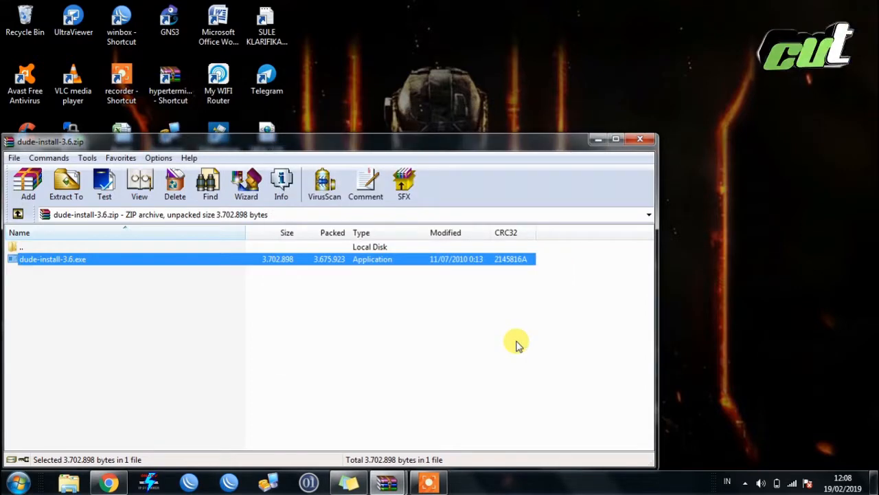
Minimize the dude-install-3.6.zip archive window to clear the desktop.
left_click(595, 141)
right_click(514, 98)
left_click(550, 142)
right_click(506, 112)
left_click(532, 141)
Create a desktop shortcut for The Dude from its entry among the installed programs.
left_click(17, 482)
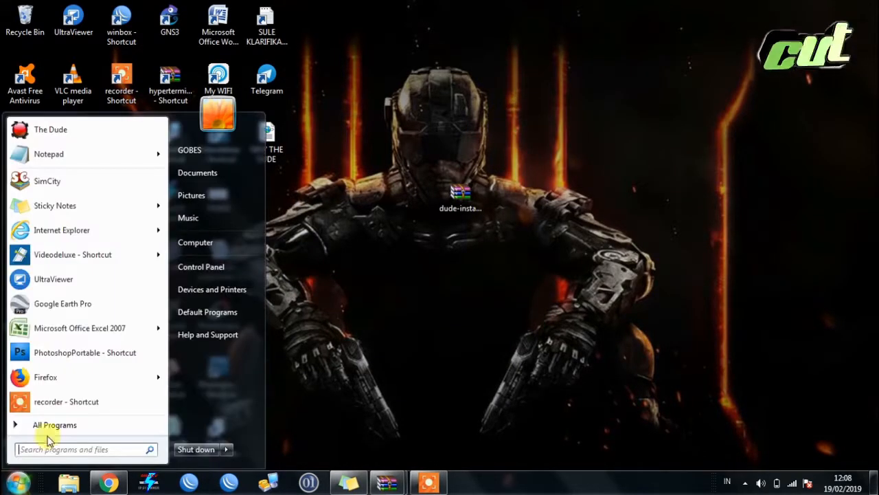
left_click(20, 424)
scroll(47, 385, "down", 1)
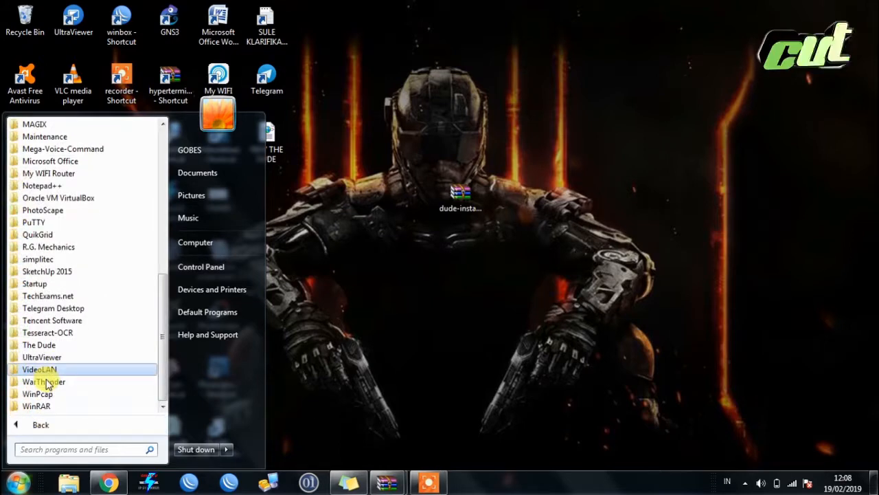
scroll(47, 384, "up", 4)
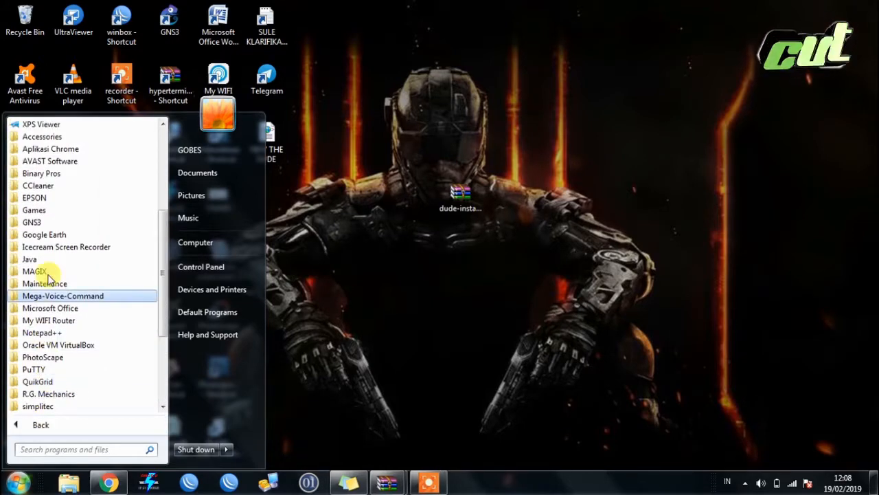
scroll(39, 333, "down", 3)
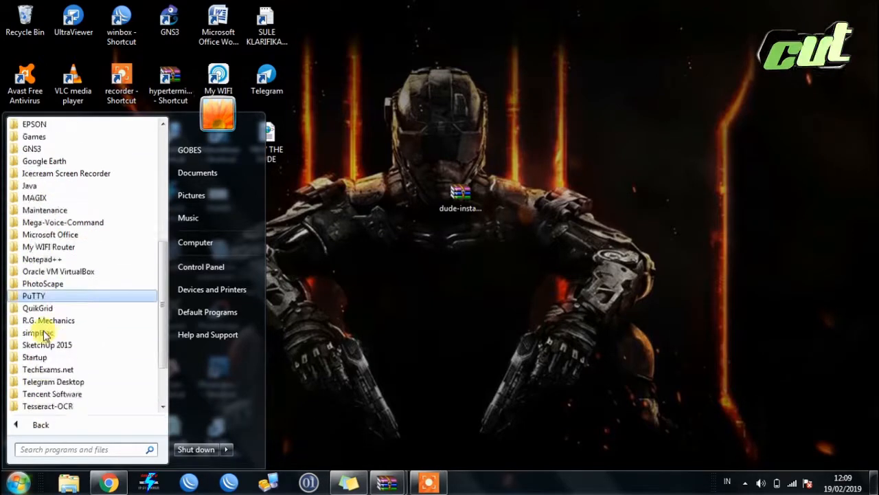
left_click(47, 383)
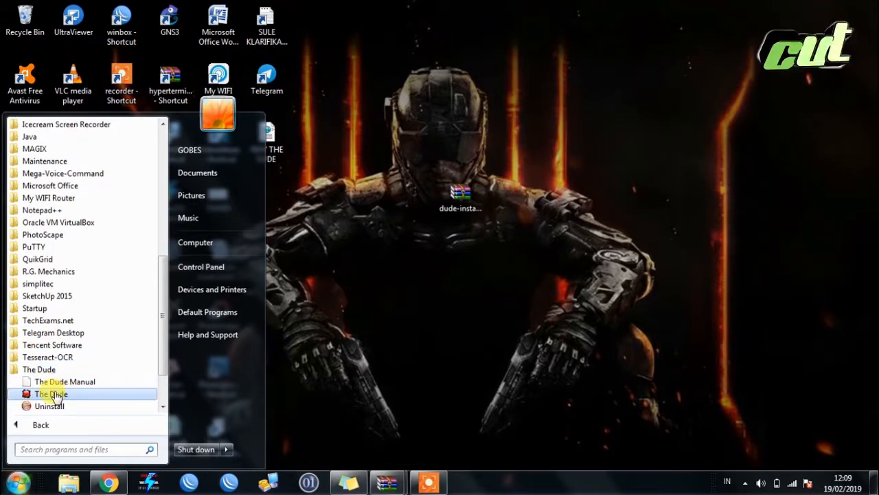
right_click(54, 395)
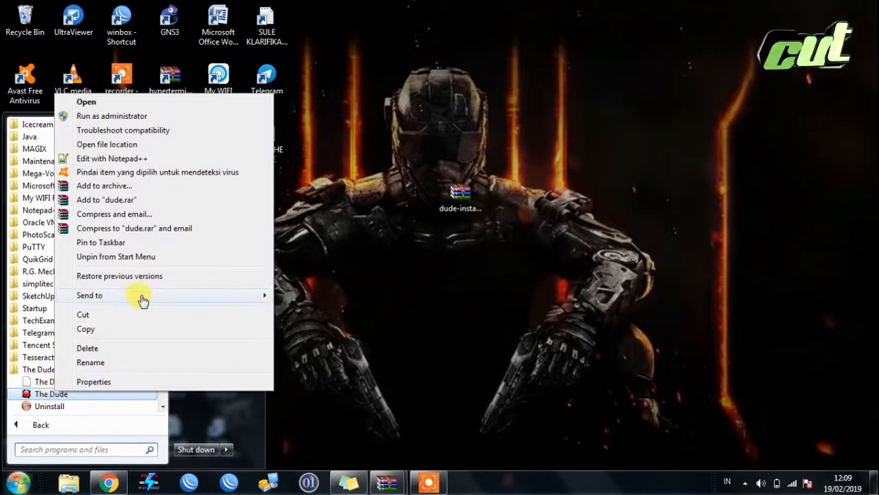
mouse_move(151, 299)
left_click(312, 310)
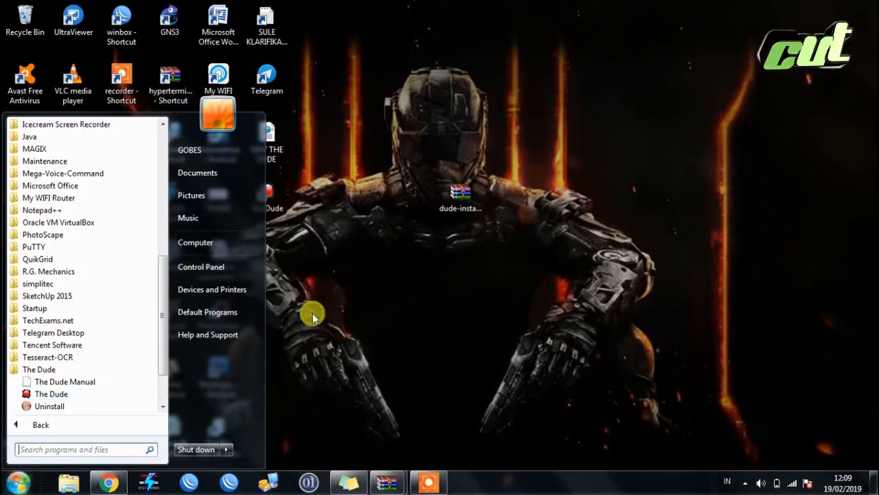
left_click(373, 306)
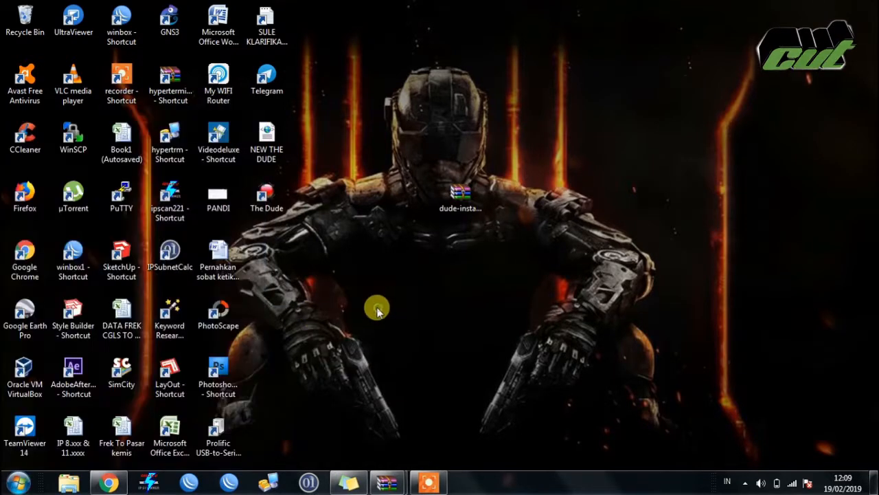
Launch The Dude in English from its desktop shortcut, dismissing the initial device discovery and maximizing the main window.
left_click(275, 200)
double_click(275, 199)
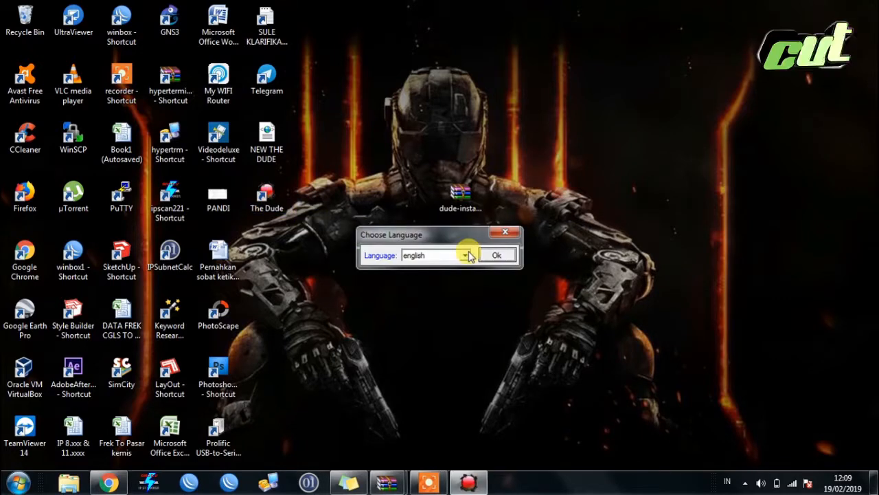
left_click(499, 254)
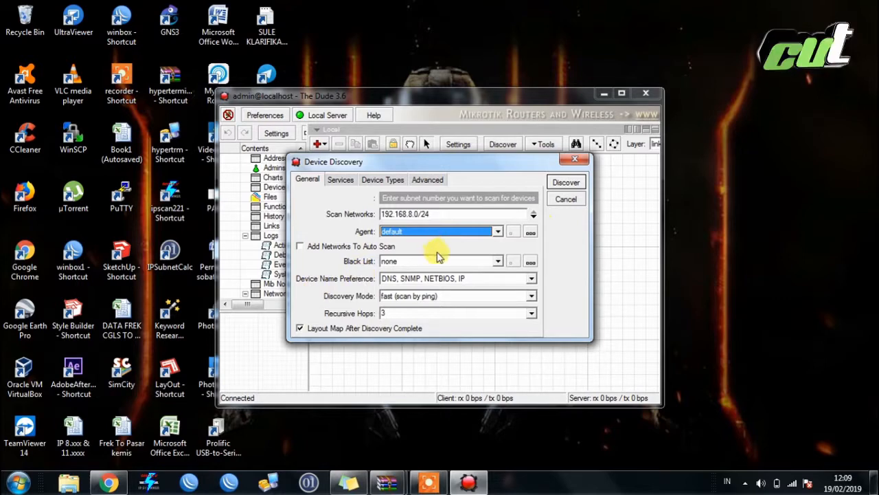
left_click(577, 163)
left_click(621, 93)
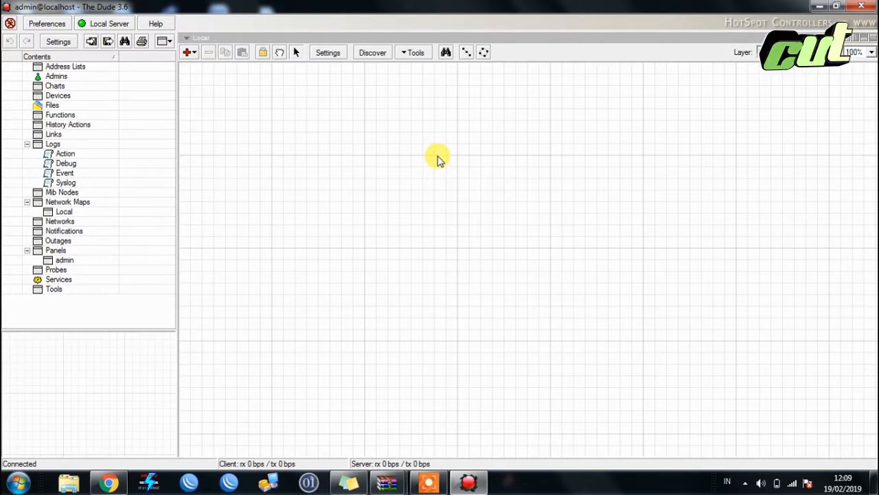
Open device discovery for the Local map and select the scan network address.
left_click(365, 58)
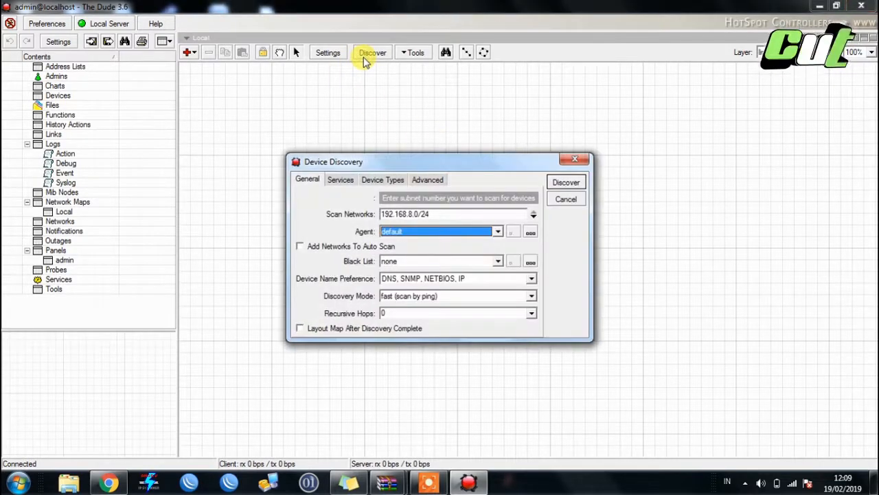
left_click(476, 214)
left_click_drag(430, 214, 319, 207)
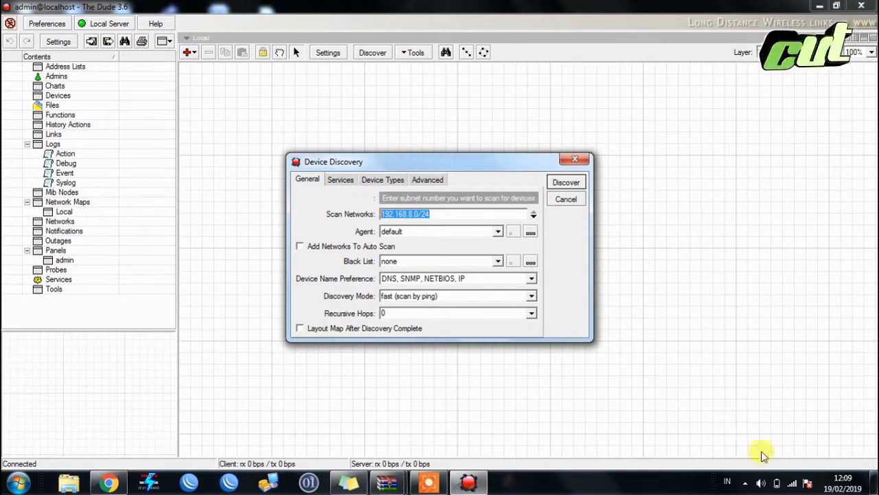
Check the wireless connection's IPv4 address and subnet mask in the Windows network connection details, and return to The Dude.
left_click(792, 483)
left_click(781, 447)
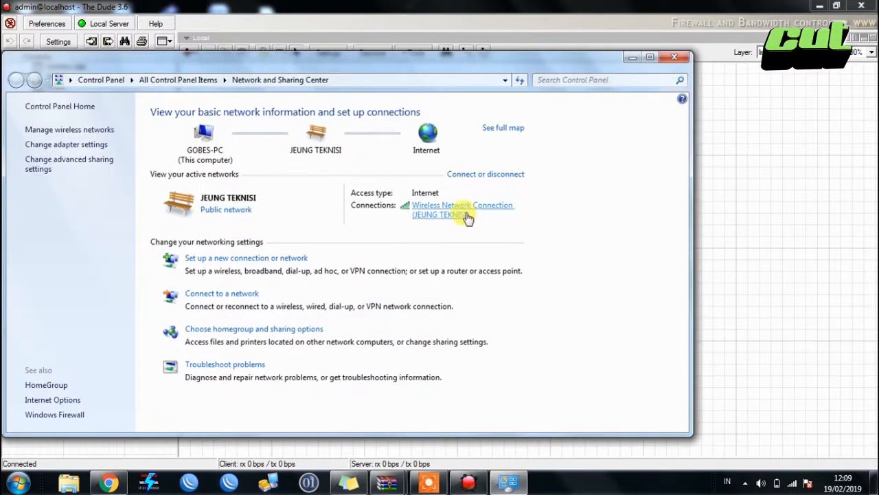
left_click(467, 215)
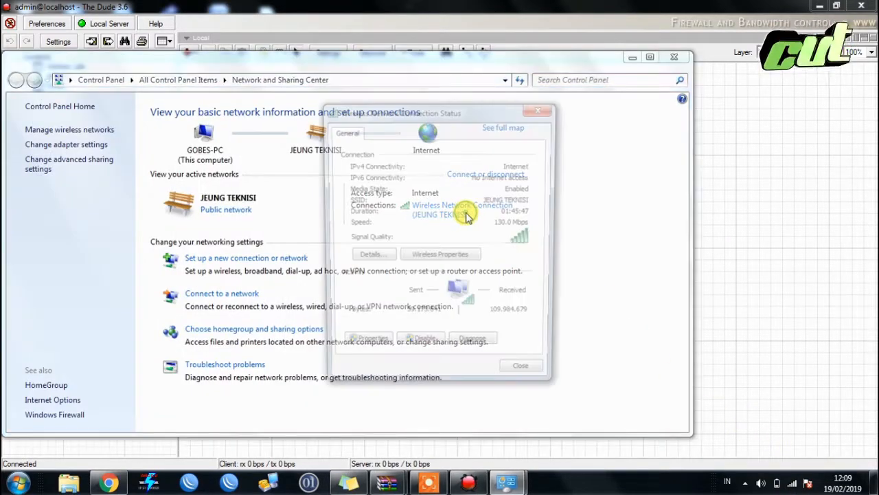
left_click(369, 256)
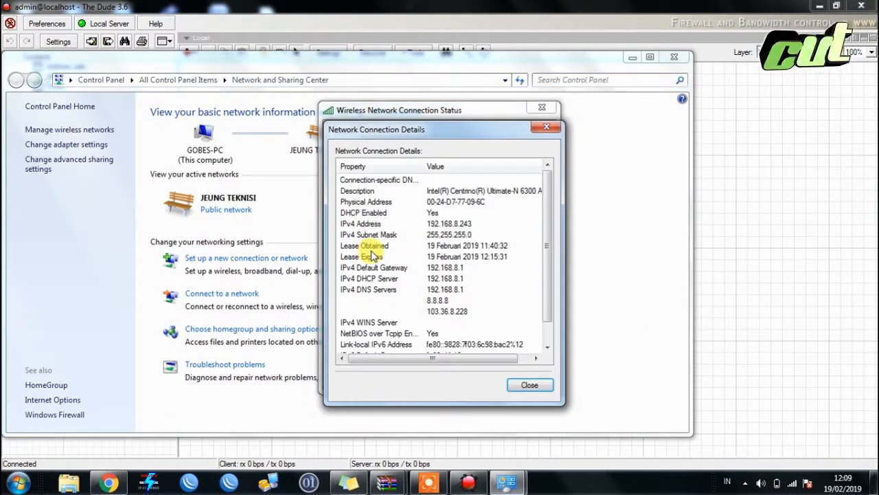
left_click(547, 127)
left_click(542, 107)
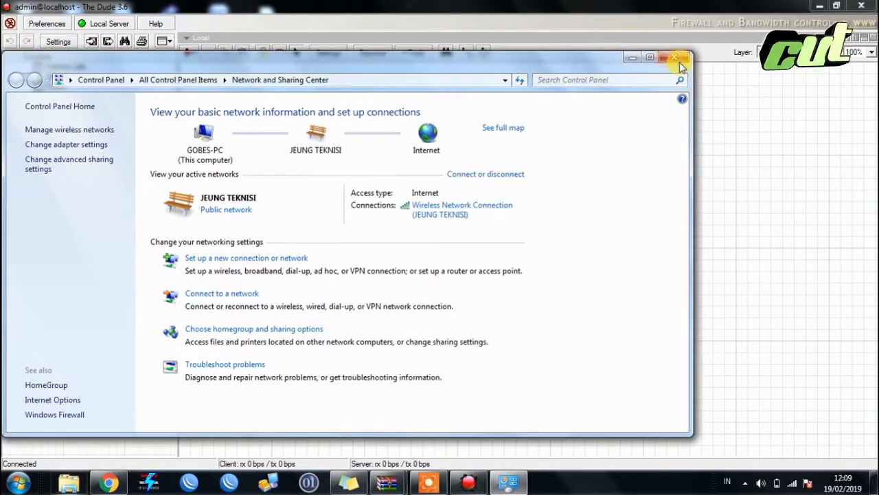
left_click(678, 60)
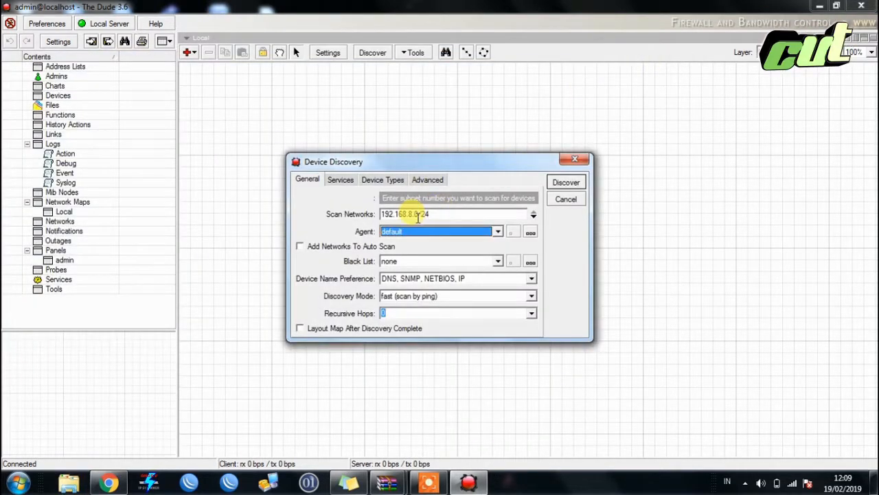
Start a fast ping discovery of network 192.168.8.0/24 with the default agent and 0 recursive hops.
left_click(566, 182)
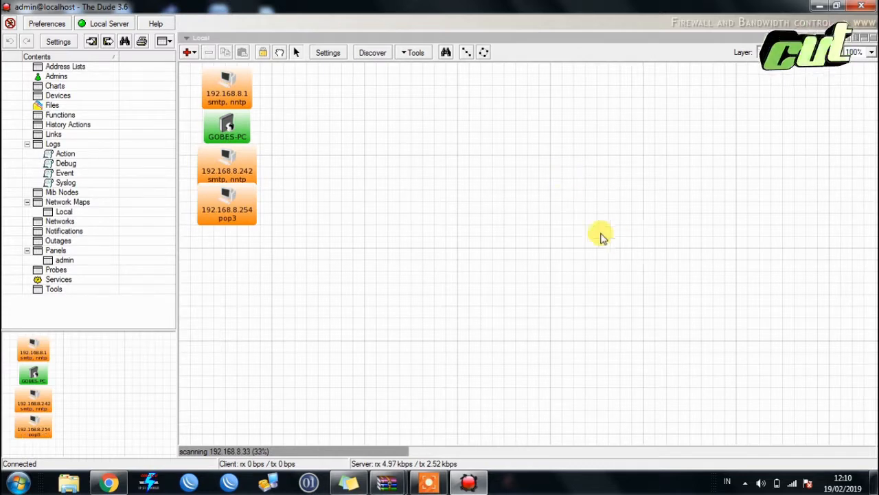
Arrange the Local map with 192.168.8.1 centred above a row of 192.168.8.254, 192.168.8.242 and the local PC.
left_click(237, 134)
left_click_drag(255, 141, 473, 209)
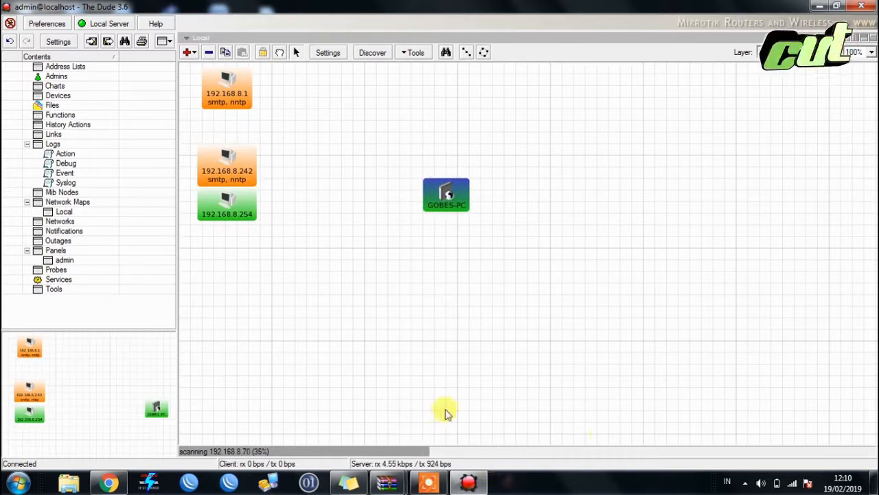
left_click_drag(222, 167, 349, 214)
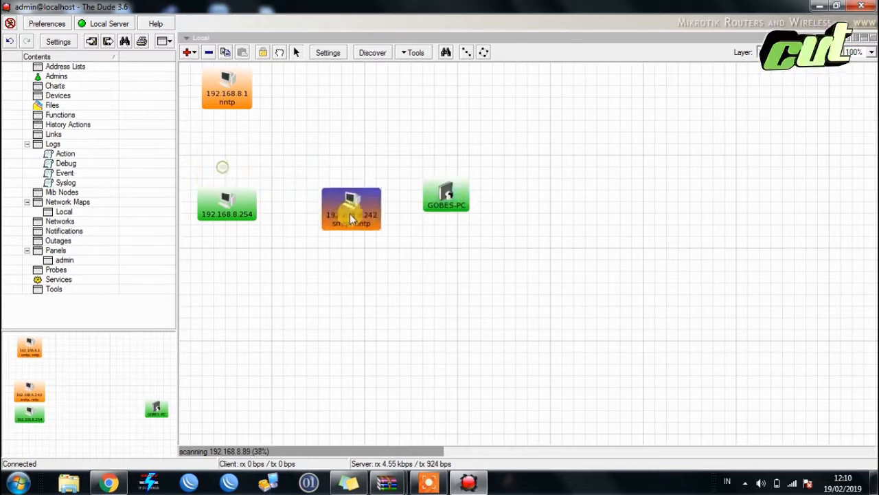
left_click_drag(235, 91, 368, 102)
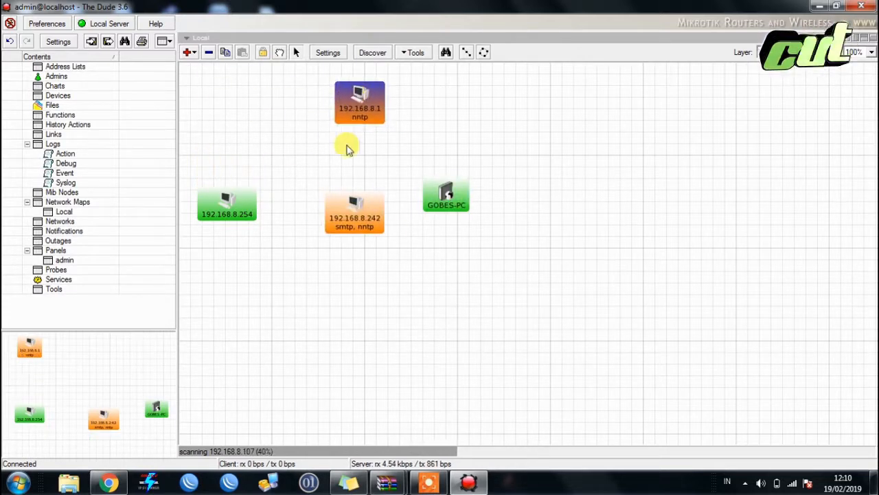
left_click_drag(354, 221, 358, 199)
left_click_drag(245, 205, 275, 193)
left_click(355, 200)
left_click(447, 195)
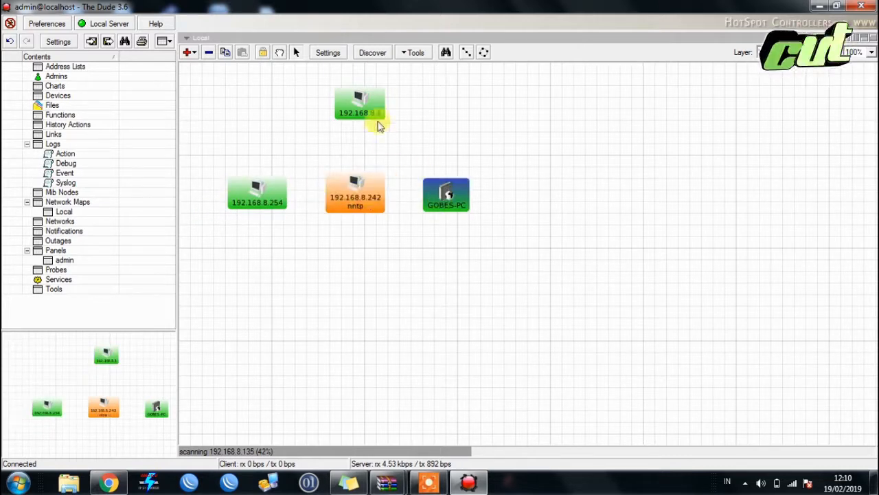
View the general settings of device 192.168.8.242 and close them without changes.
left_click(377, 114)
double_click(364, 187)
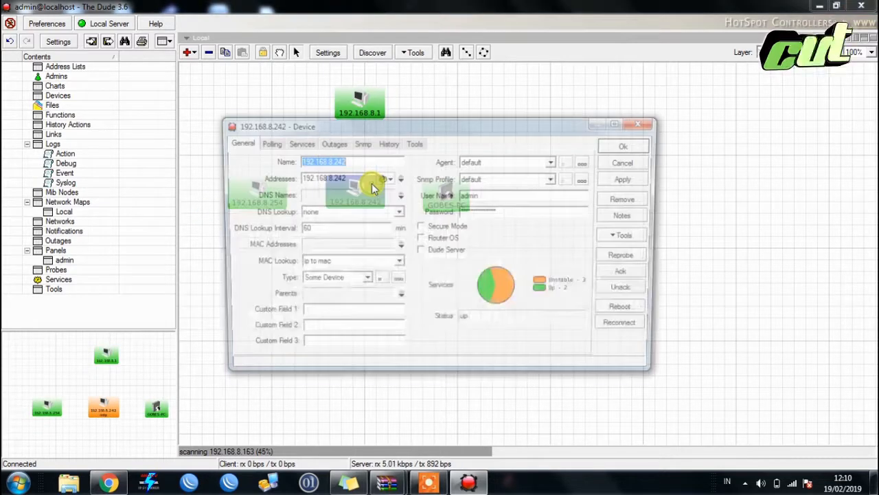
left_click(642, 124)
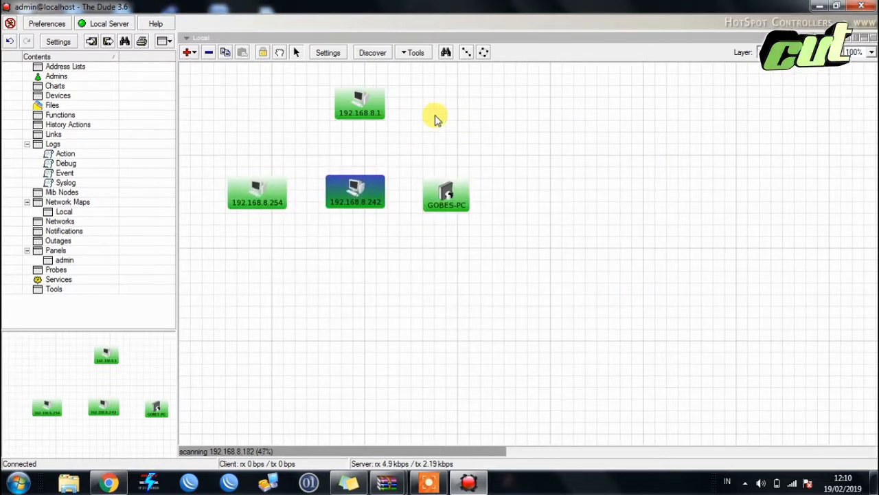
Set the type of device 192.168.8.1 to MikroTik Device and save its settings.
left_click(371, 110)
double_click(371, 110)
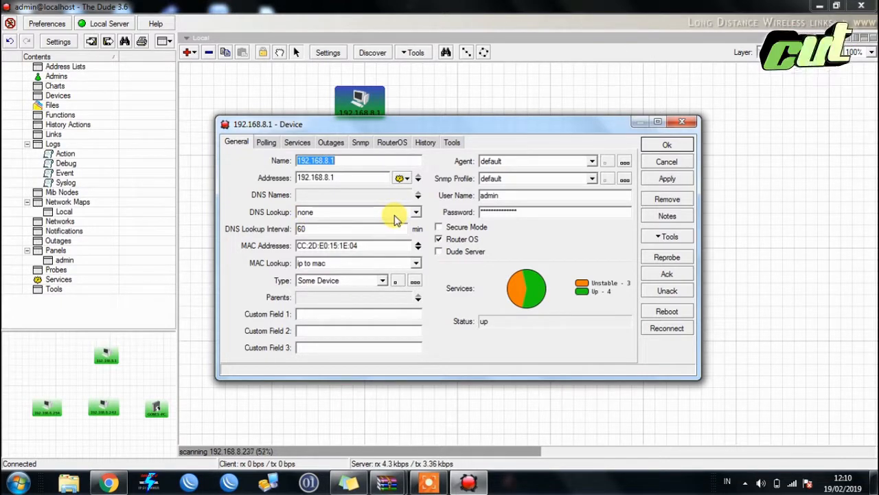
left_click(382, 281)
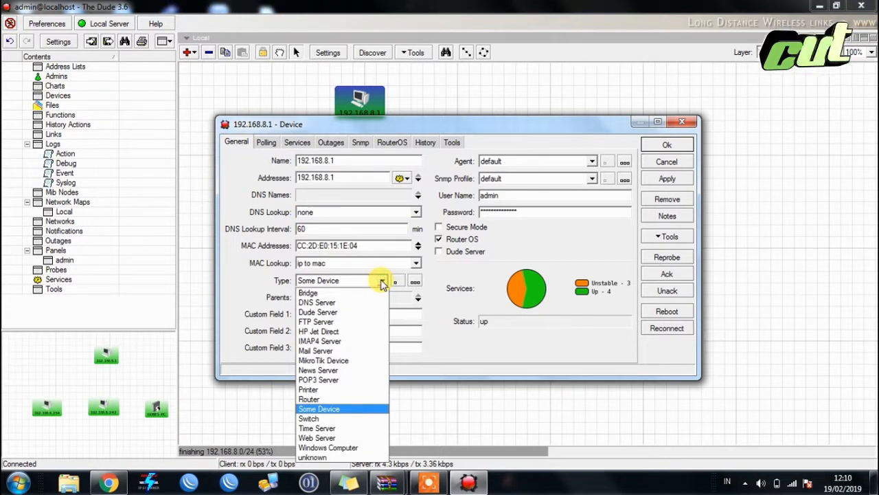
left_click(343, 360)
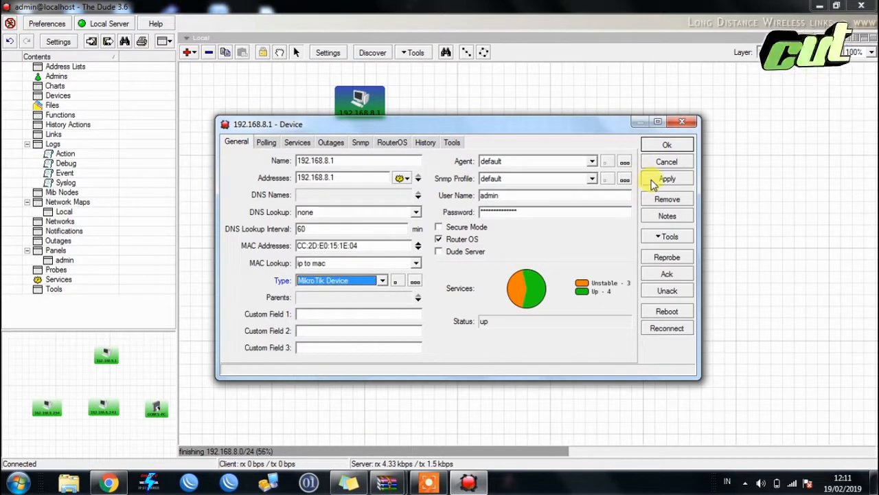
left_click(665, 144)
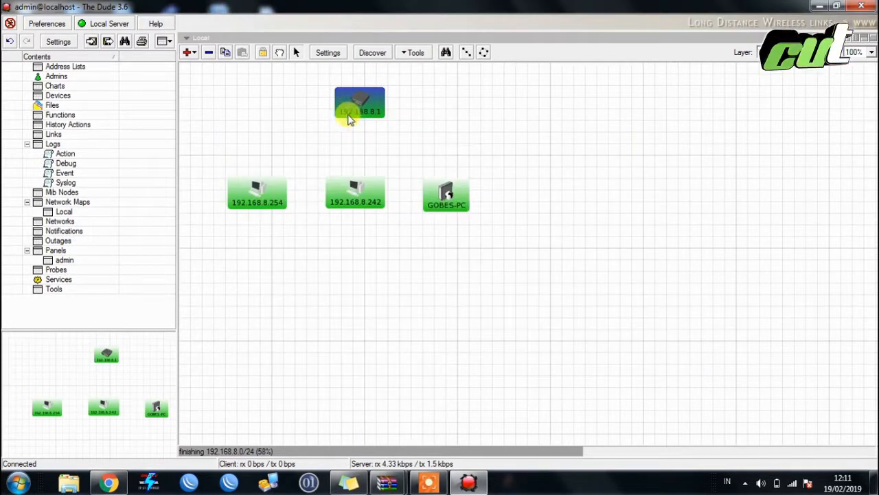
Review the general settings and available device types of GOBES-PC, and close them without changes.
double_click(452, 197)
left_click(415, 264)
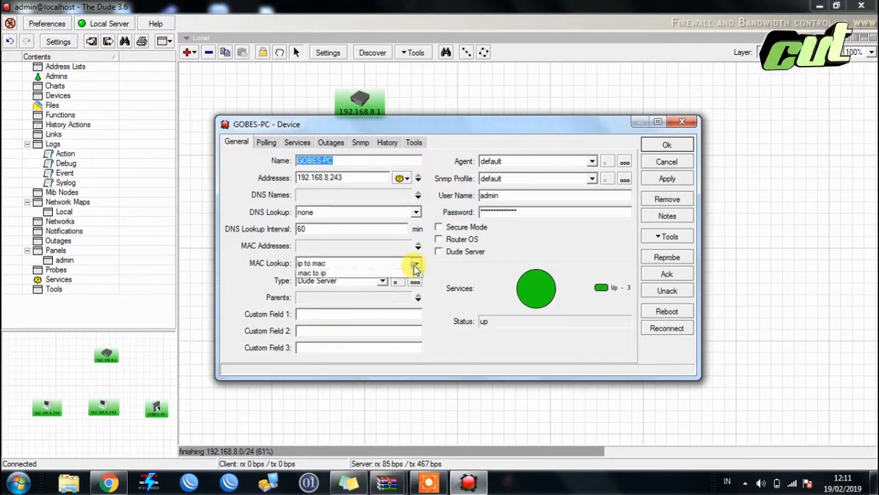
left_click(415, 265)
left_click(380, 282)
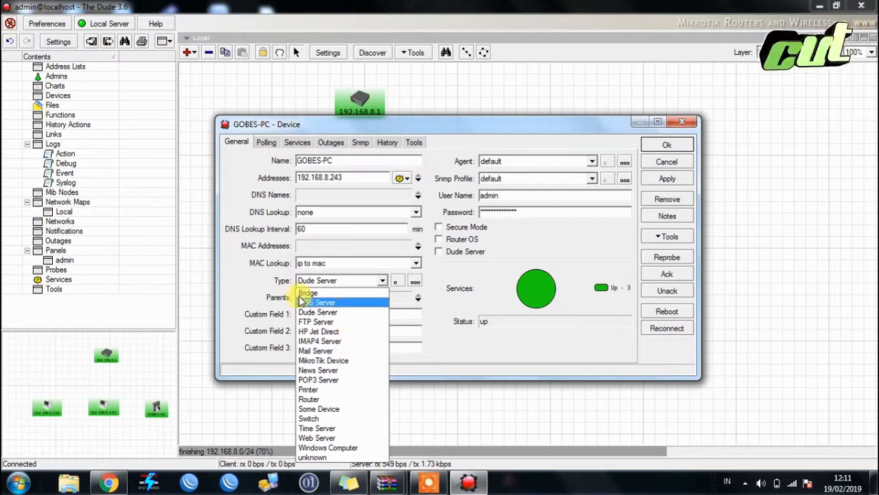
left_click(236, 278)
left_click(649, 151)
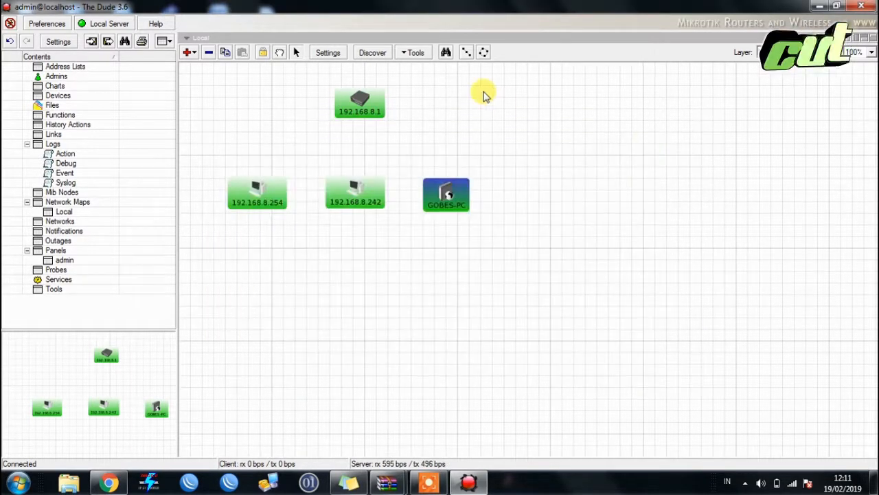
Add a link from 192.168.8.1 to GOBES-PC with simple mastering and unknown type.
right_click(480, 92)
left_click(448, 92)
right_click(449, 93)
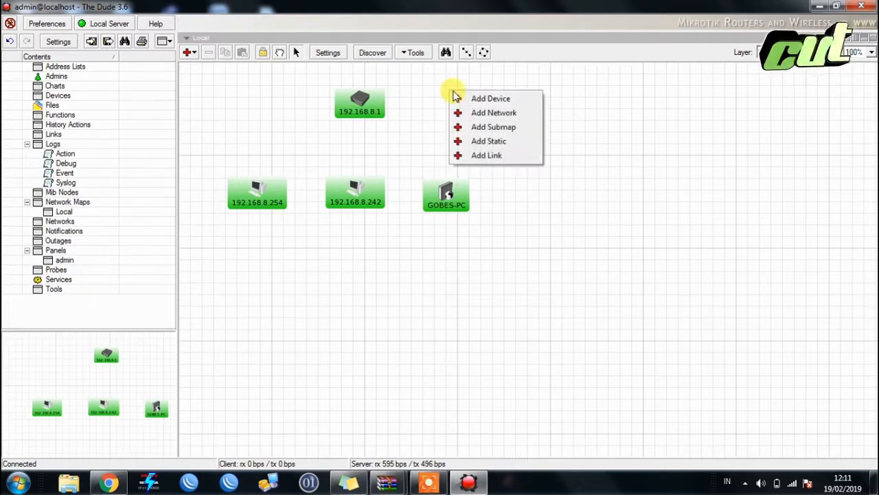
left_click(486, 155)
left_click_drag(373, 112, 445, 190)
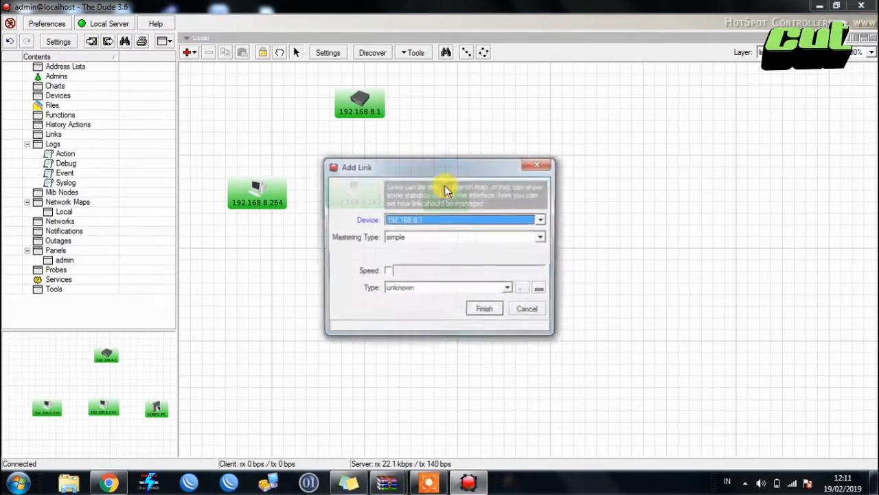
left_click(485, 309)
right_click(470, 130)
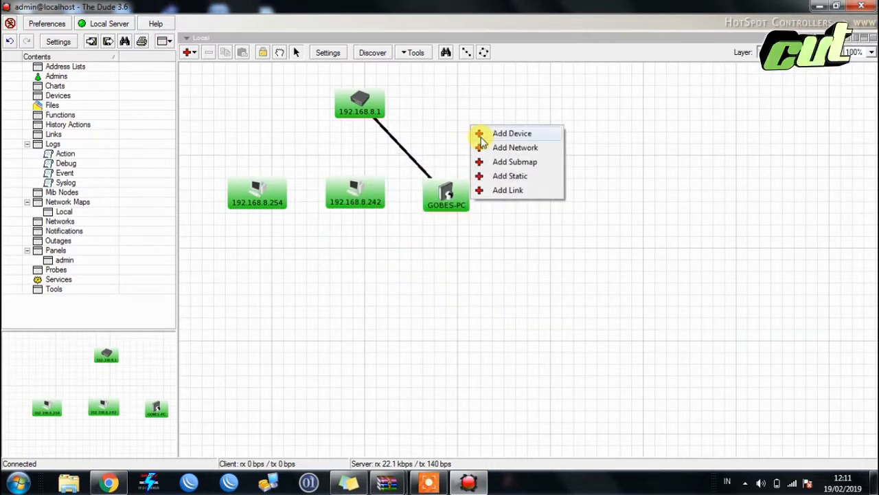
left_click(481, 133)
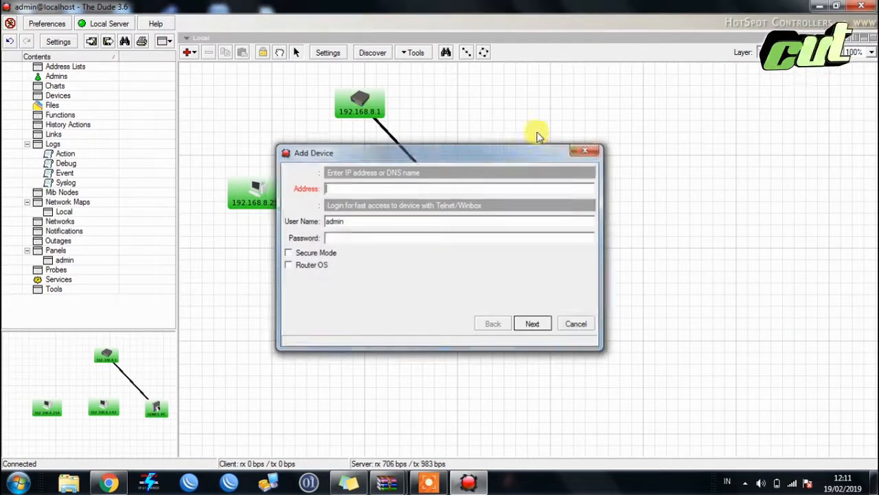
key("Escape")
Add a link from 192.168.8.1 to 192.168.8.242 with simple mastering and unknown type.
right_click(498, 119)
left_click(538, 183)
left_click_drag(360, 103, 362, 187)
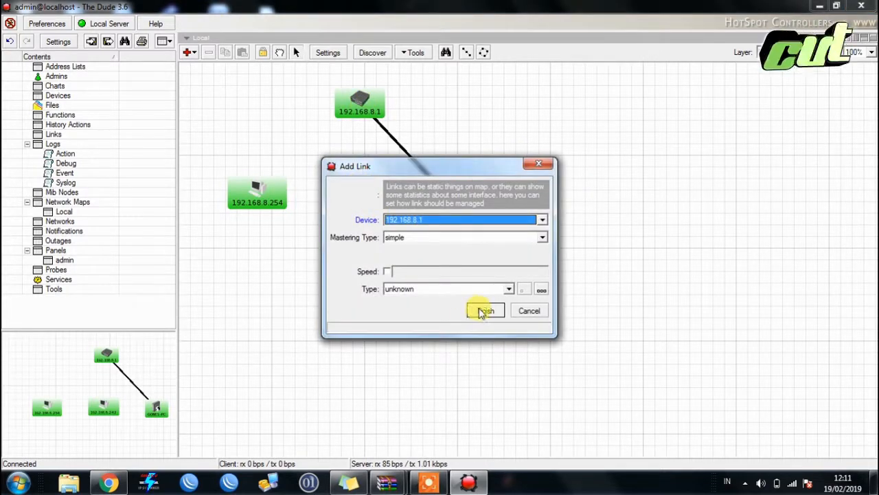
left_click(482, 307)
Add a link from 192.168.8.1 to 192.168.8.254, keeping the default link settings.
right_click(574, 156)
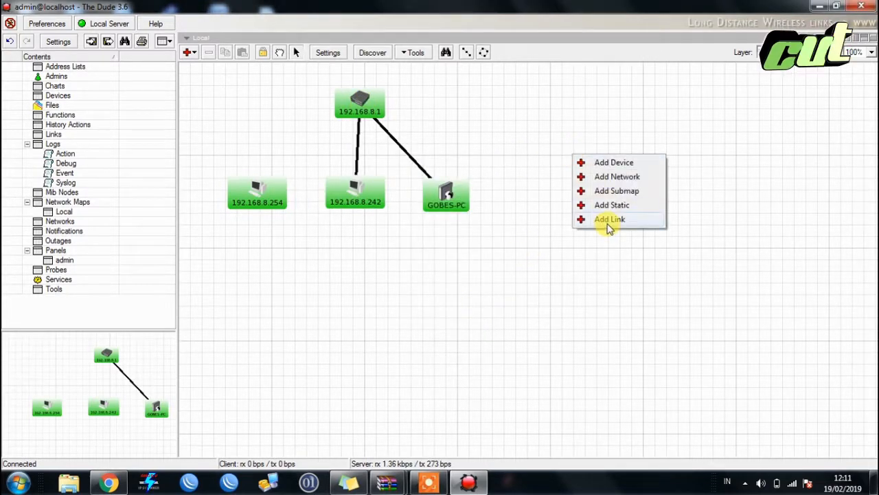
left_click(608, 222)
left_click_drag(360, 106, 261, 181)
left_click(481, 312)
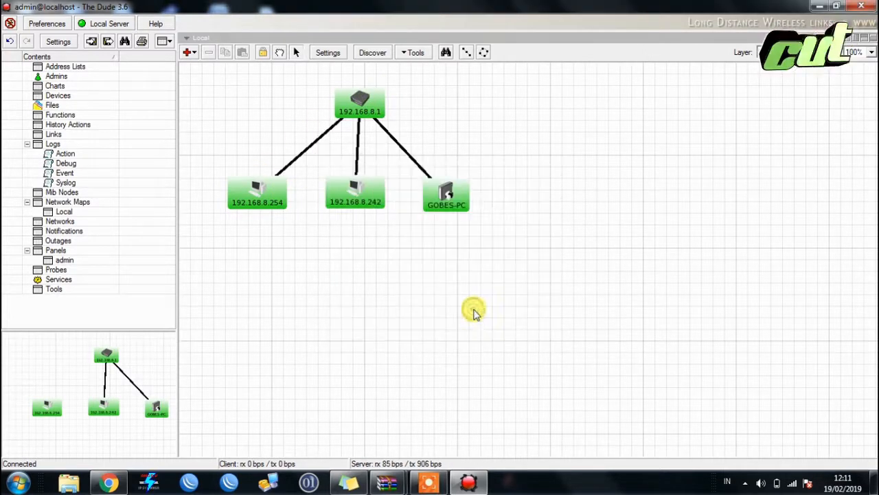
Move all four linked devices together to the middle of the Local map and deselect them.
left_click_drag(554, 277, 190, 75)
left_click_drag(347, 124, 488, 209)
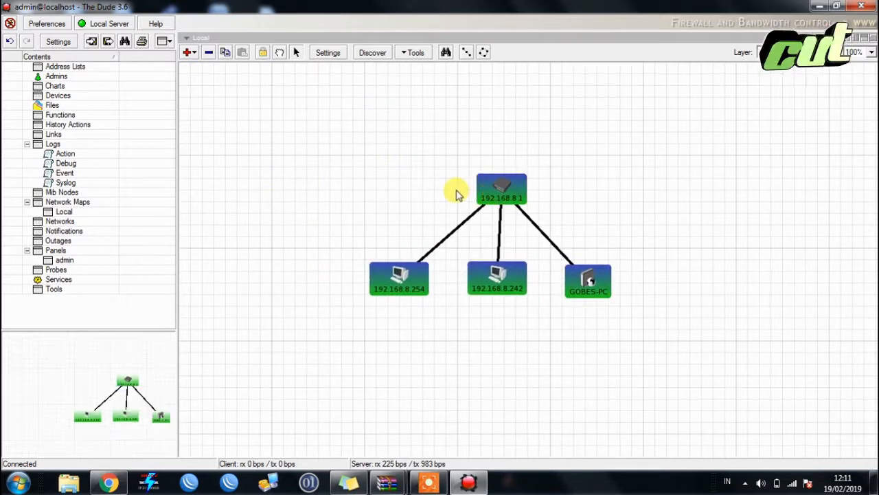
left_click_drag(496, 190, 484, 187)
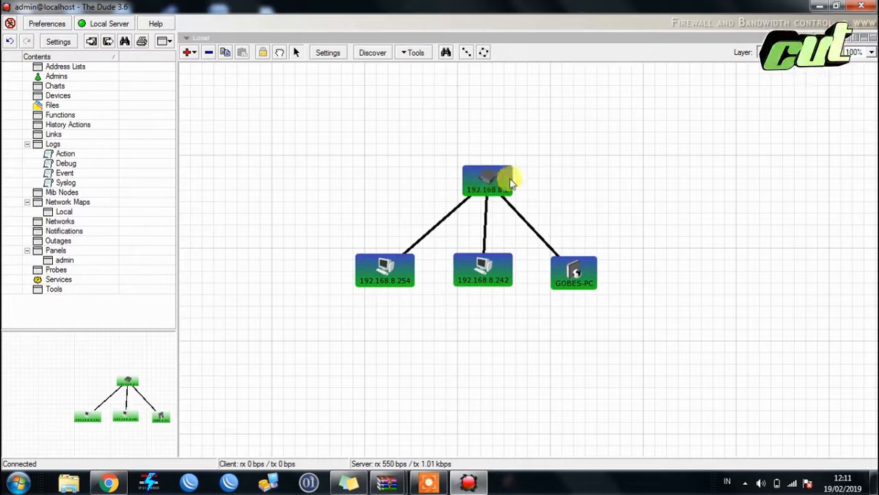
left_click(314, 283)
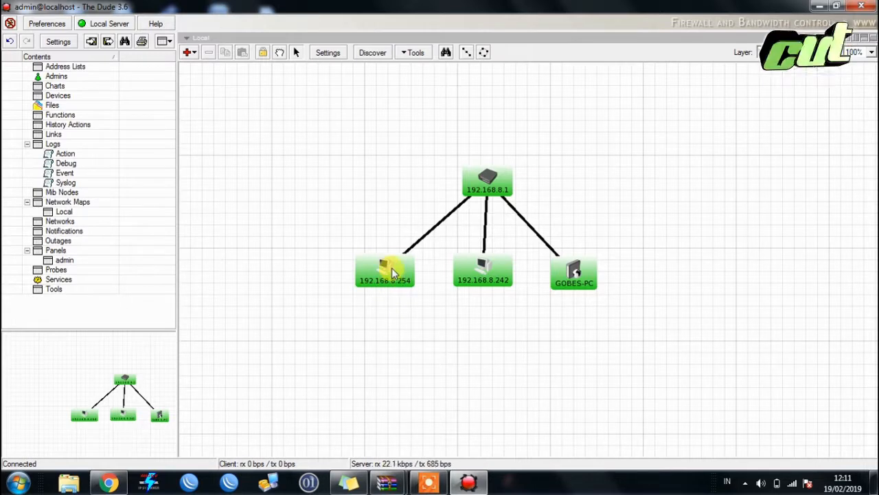
Examine the service status and response-time graphs of 192.168.8.254, 192.168.8.1, GOBES-PC and 192.168.8.242 on the map.
mouse_move(394, 273)
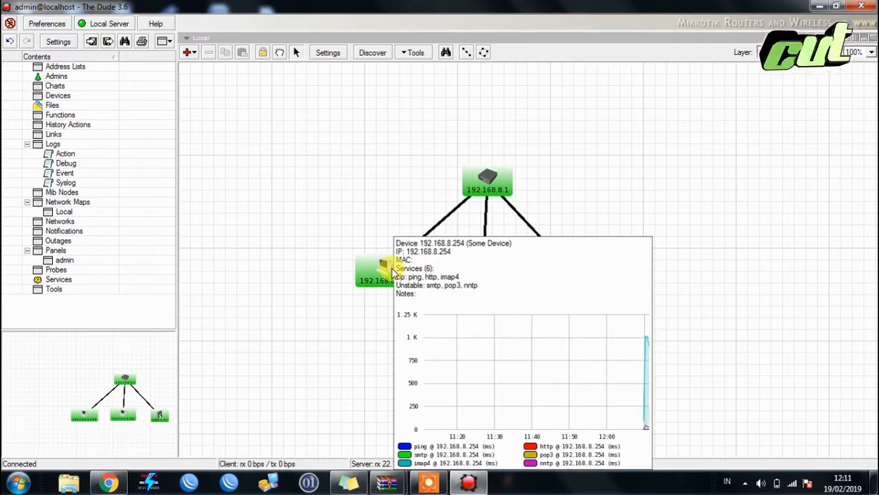
mouse_move(492, 186)
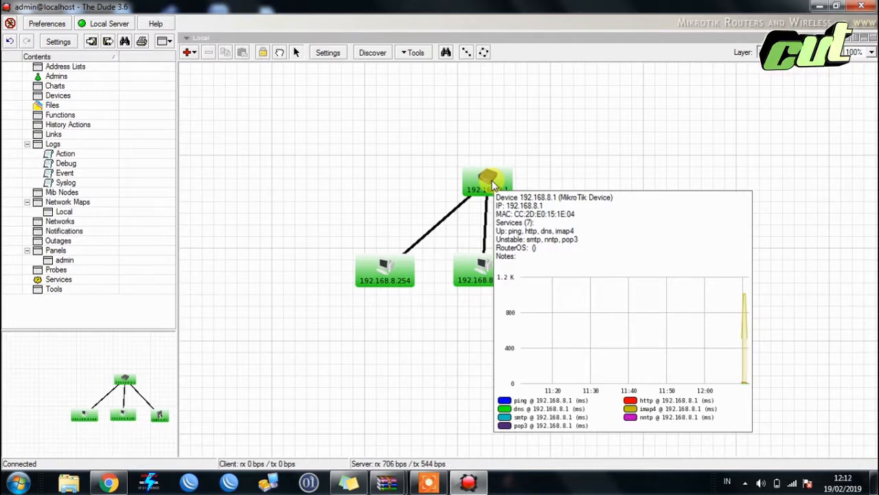
mouse_move(567, 269)
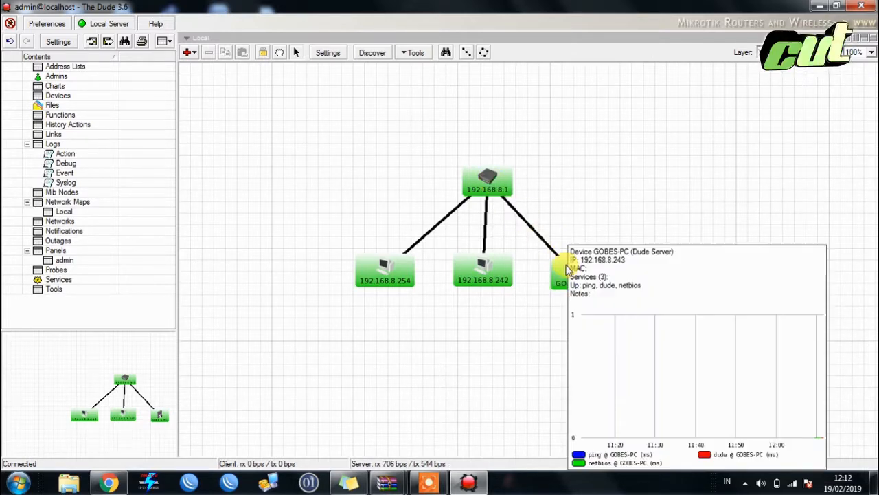
mouse_move(486, 278)
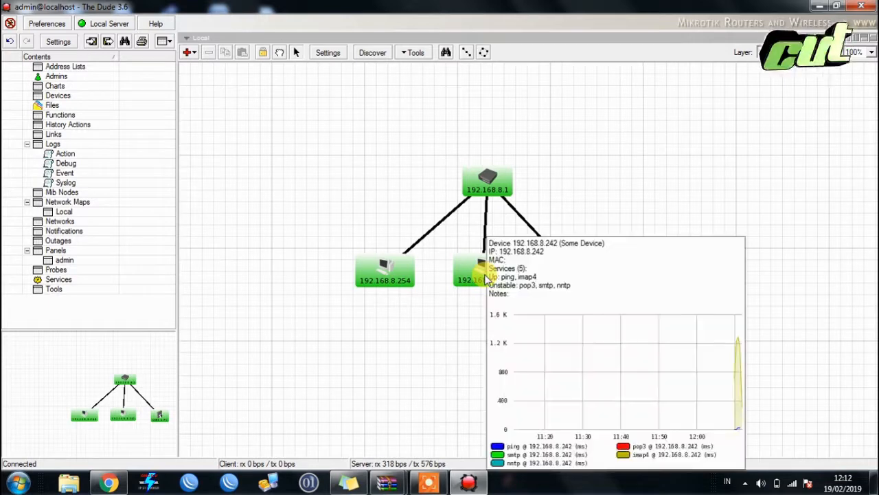
mouse_move(410, 276)
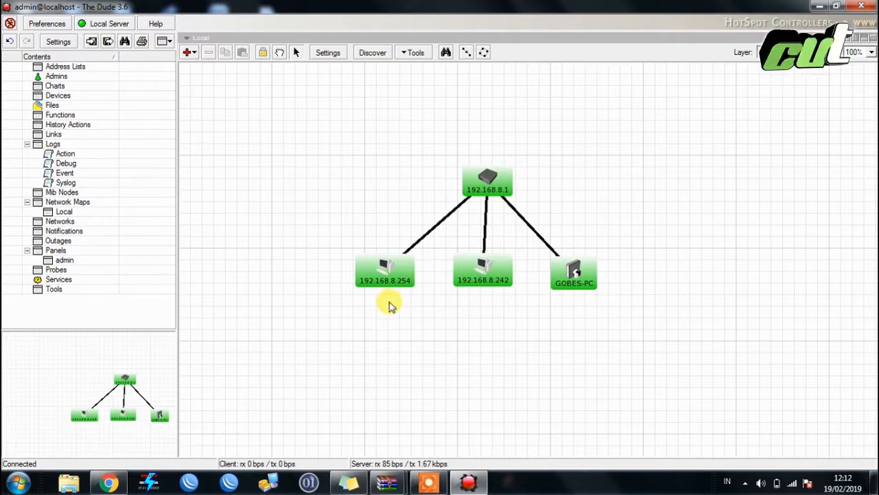
left_click_drag(291, 117, 771, 383)
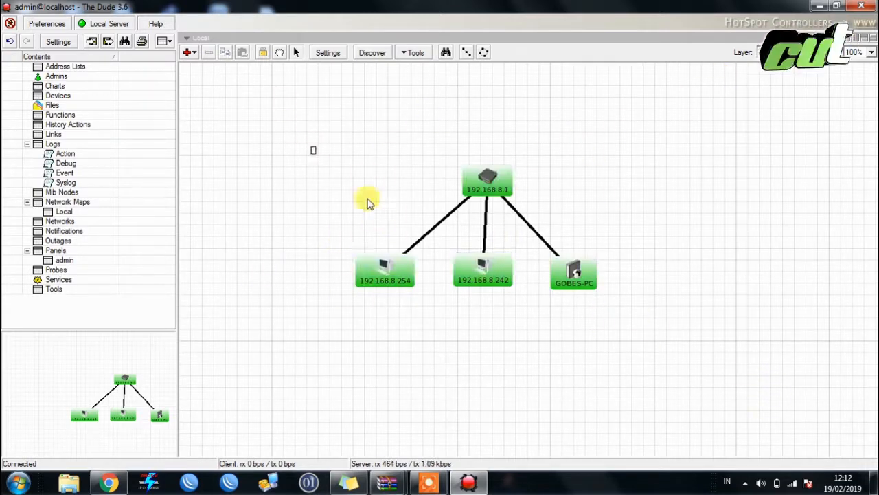
left_click(690, 341)
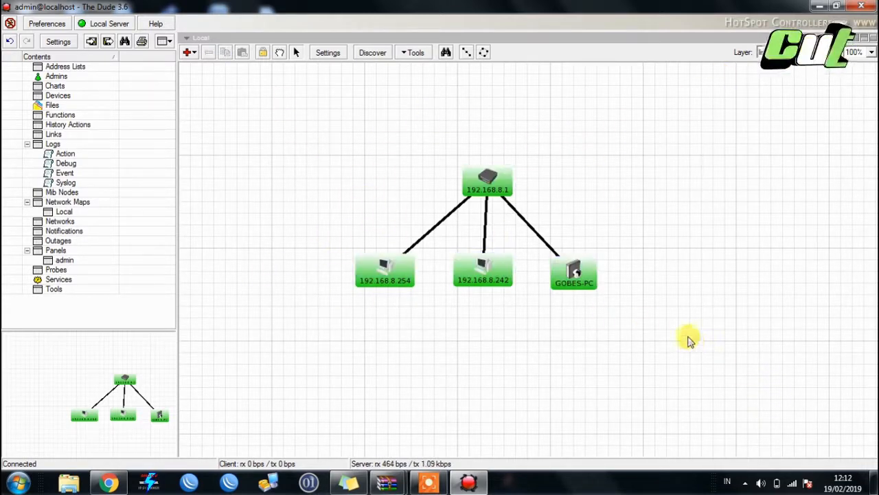
left_click(429, 483)
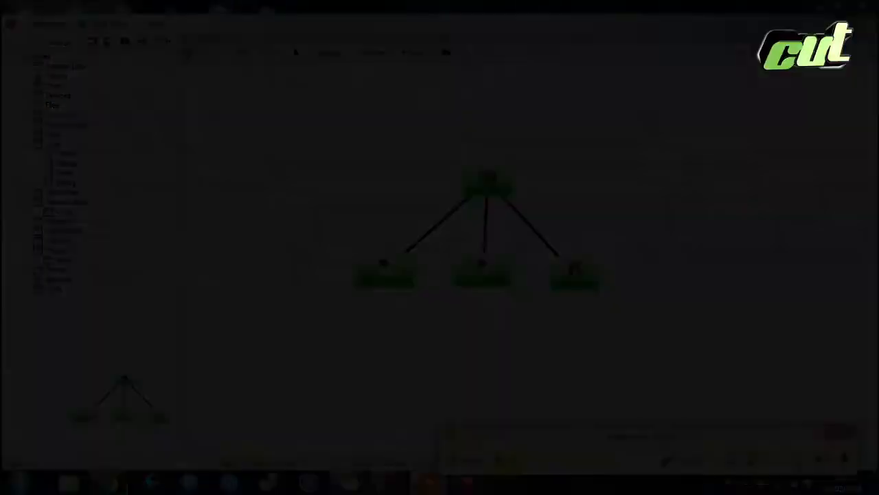